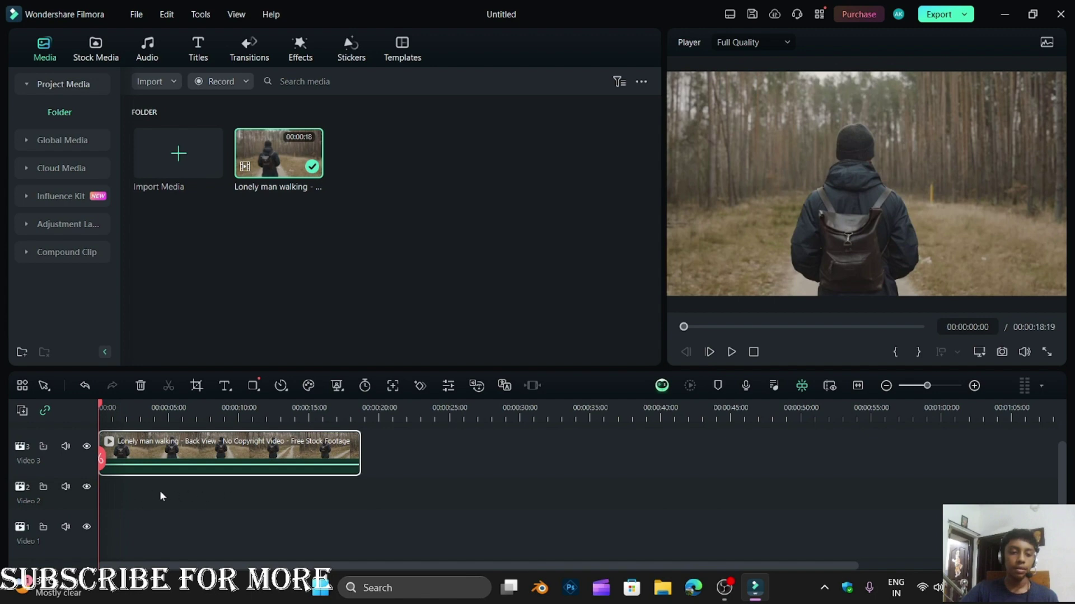
Copy the walking-man clip from Video 3, paste it, and move the copy to the start of the Video 1 track.
right_click(239, 462)
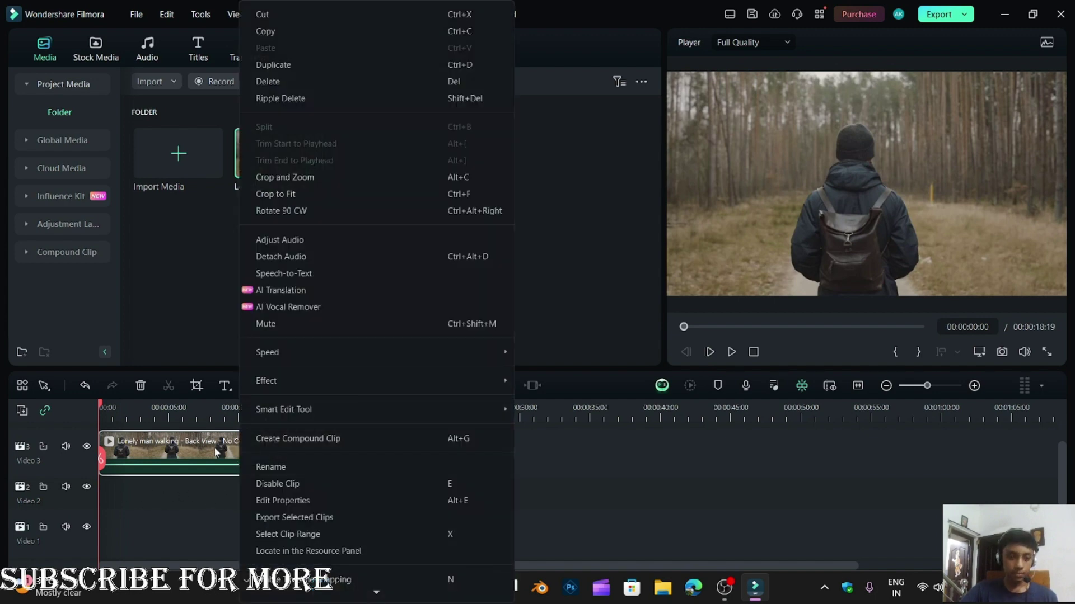
click(284, 28)
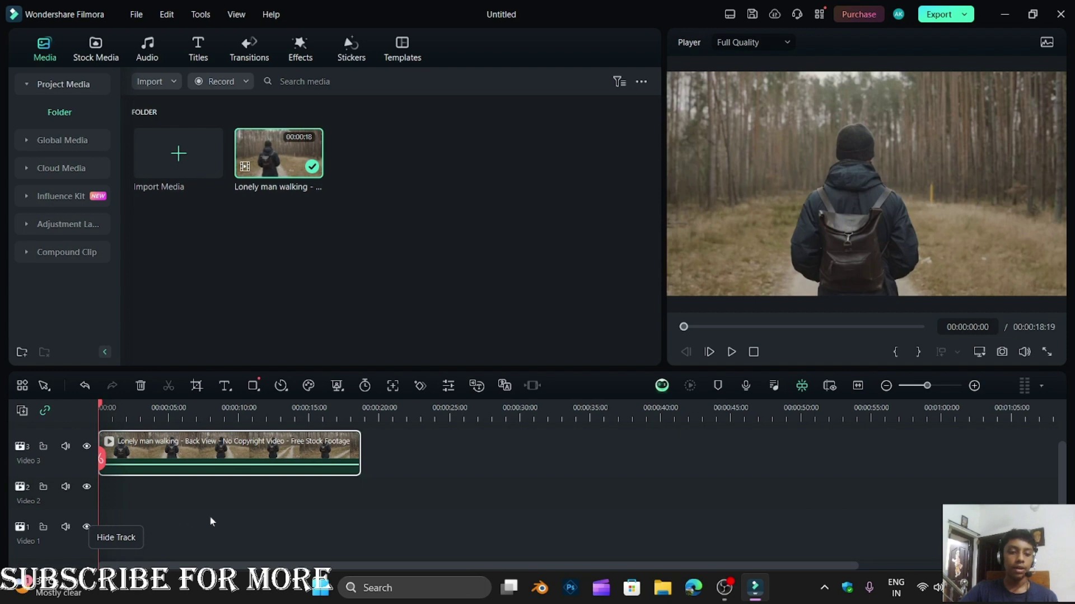
right_click(396, 436)
click(426, 48)
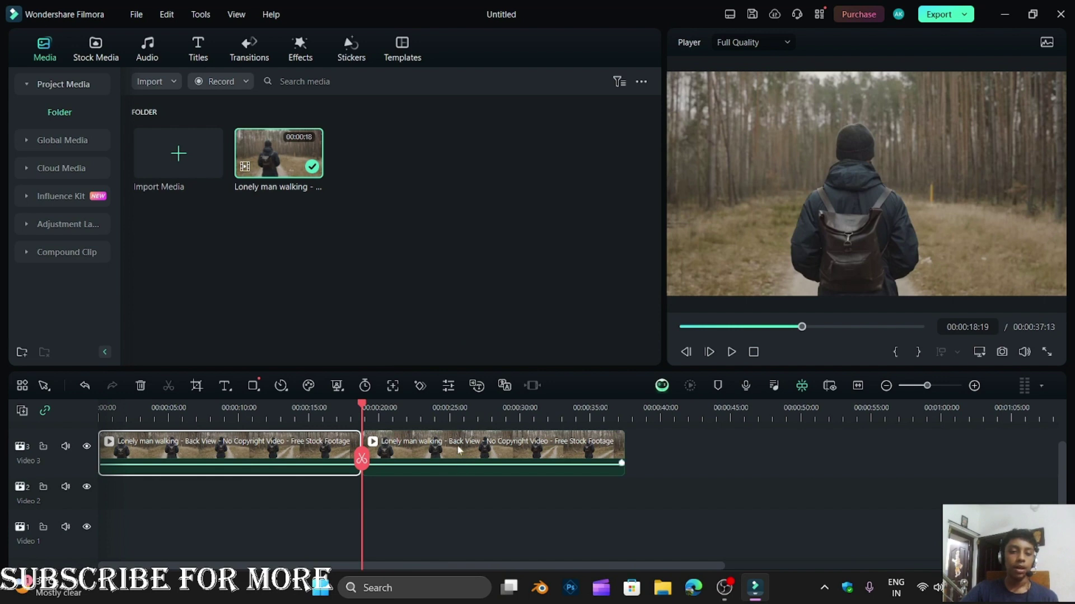
drag(458, 450, 181, 537)
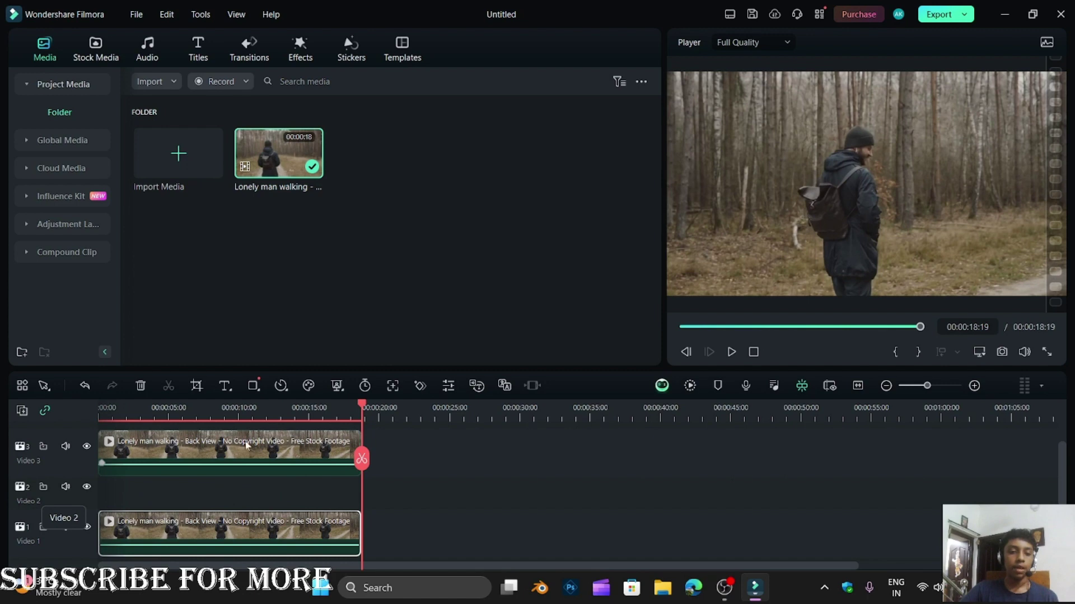
Cut out the walking man in the Video 3 clip with Smart Cutout, brushing over him at 00:00:17:00, and save the result.
drag(362, 407, 72, 420)
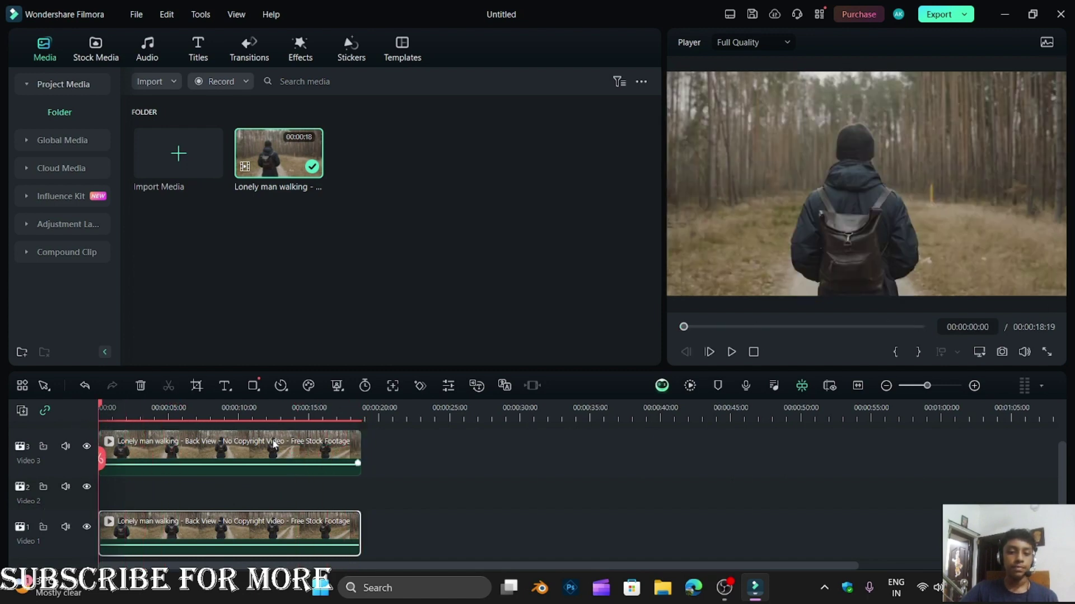
click(274, 445)
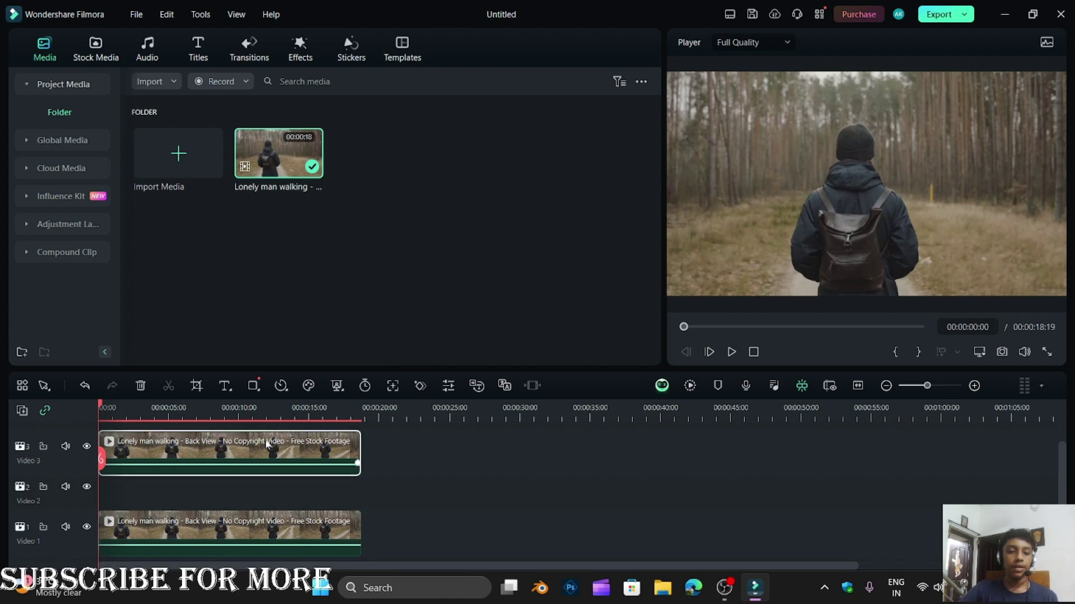
click(335, 387)
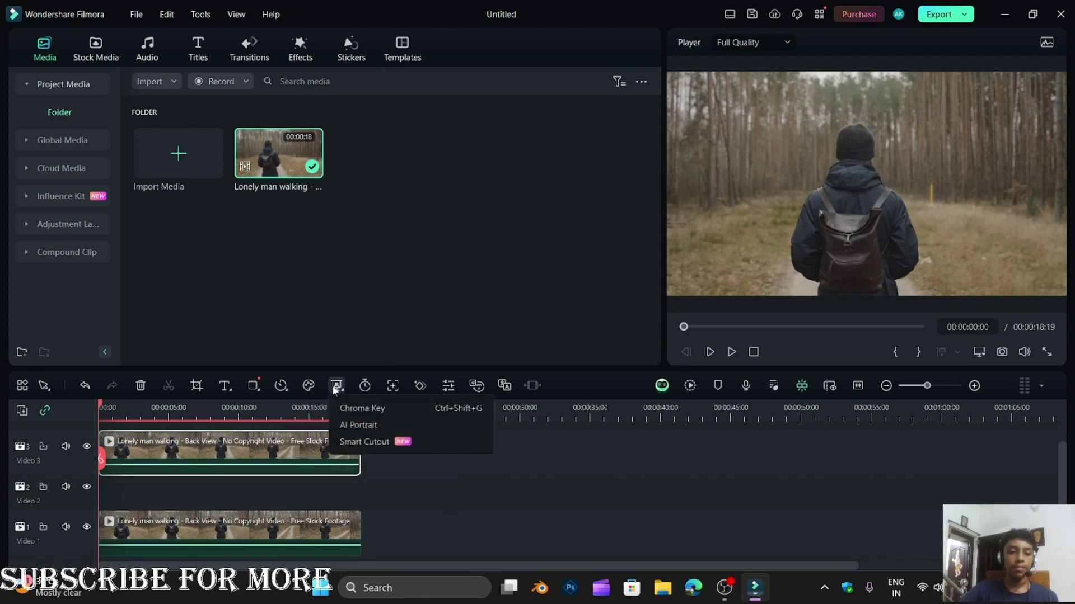
click(376, 443)
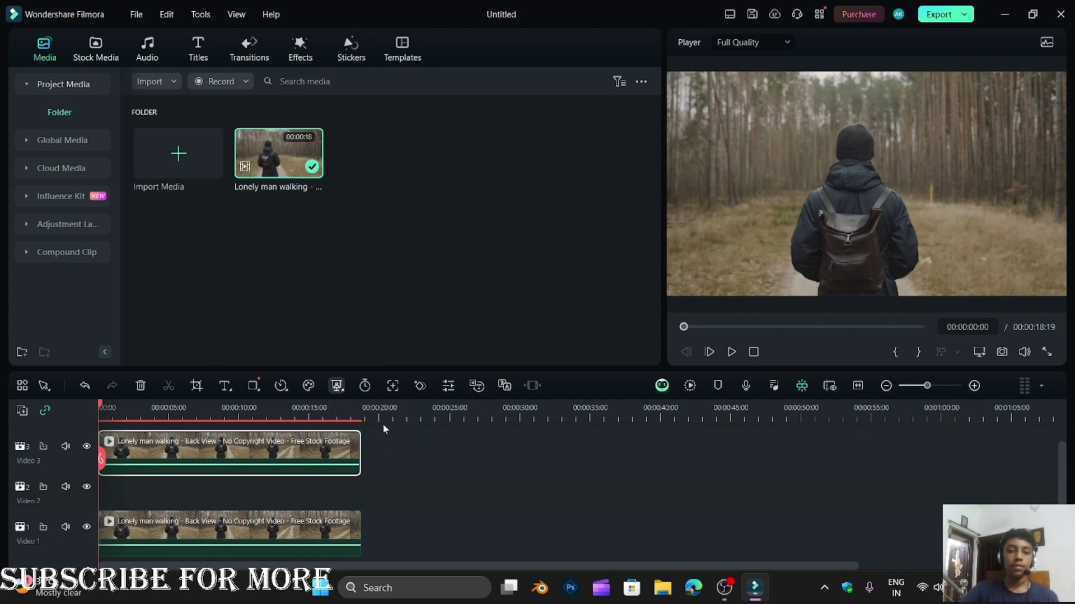
click(338, 389)
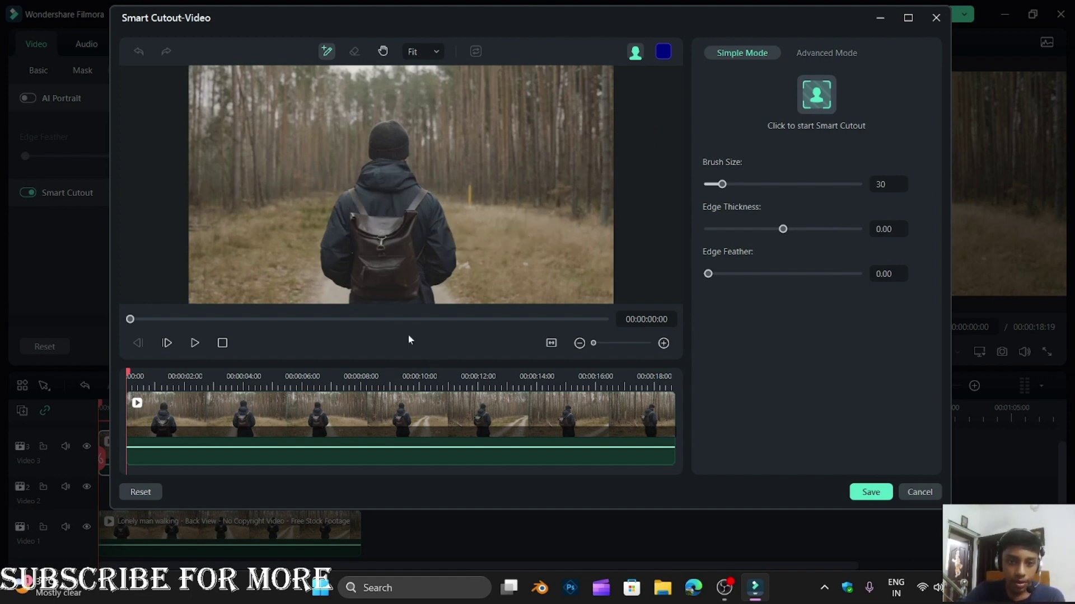
drag(226, 317, 560, 319)
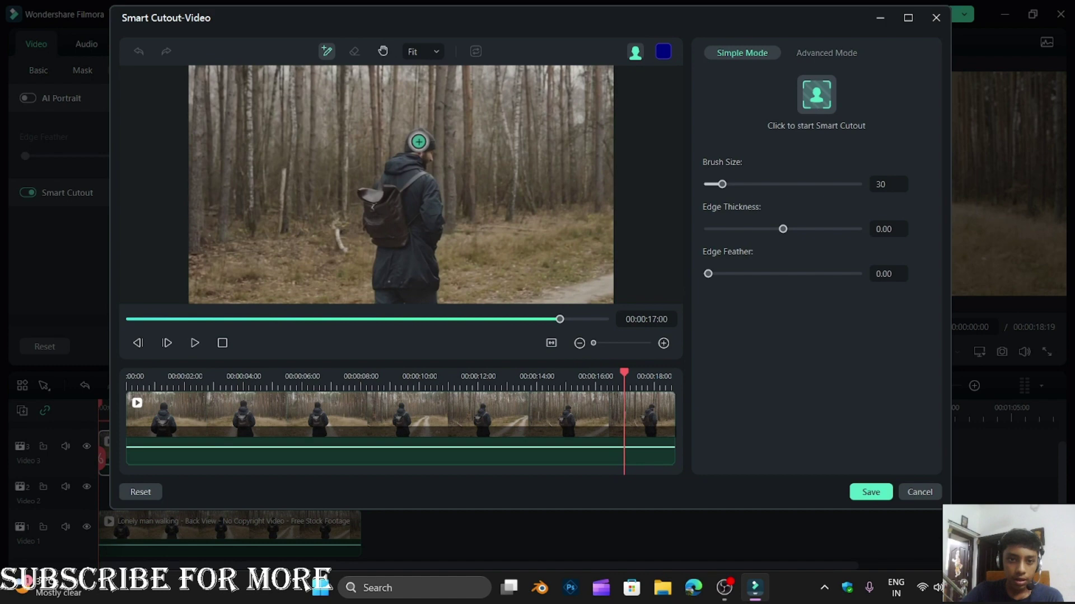
drag(419, 142, 404, 285)
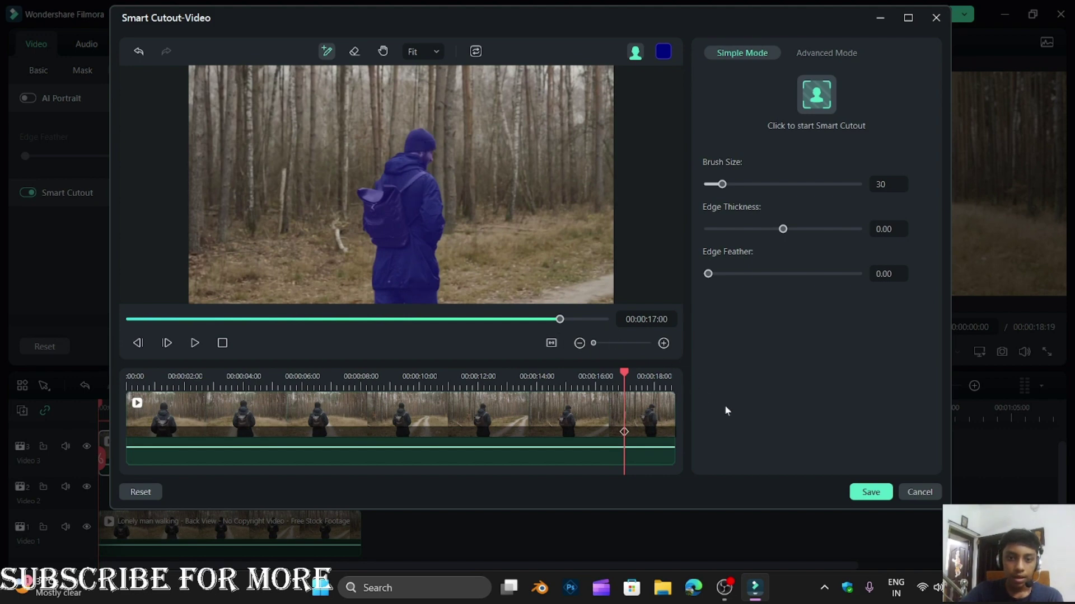
click(818, 103)
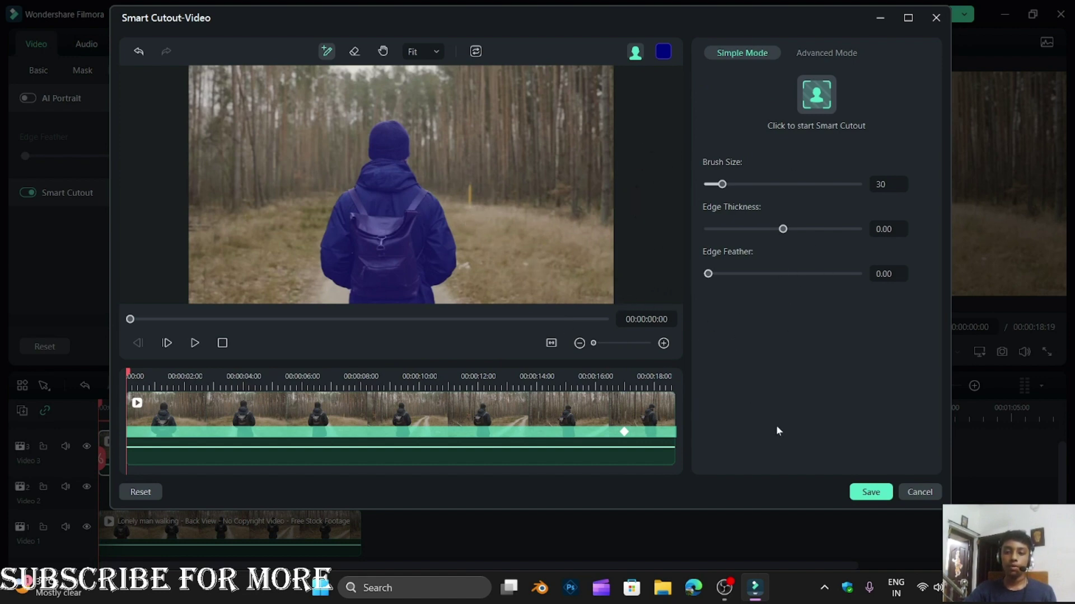
click(869, 491)
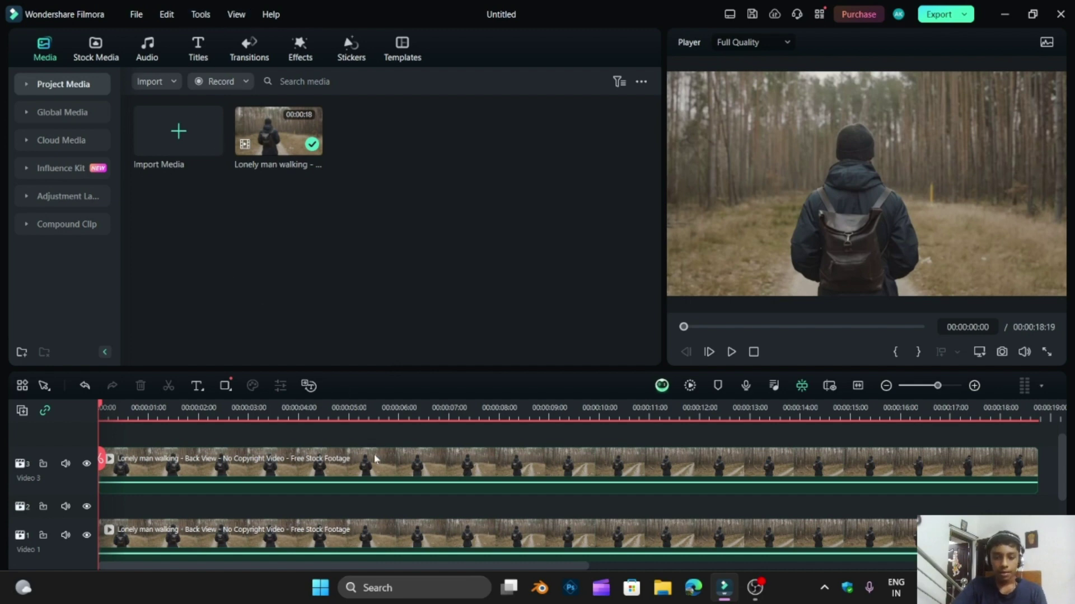
Add the Default Title at the start of the Video 2 track and extend it to the full length of the clips.
mouse_move(843, 211)
mouse_down()
mouse_move(846, 226)
mouse_move(745, 152)
mouse_move(750, 176)
mouse_move(739, 175)
mouse_move(720, 152)
mouse_move(741, 149)
mouse_move(722, 137)
mouse_move(750, 159)
mouse_move(722, 154)
mouse_move(726, 192)
mouse_move(718, 165)
mouse_move(734, 146)
mouse_move(725, 157)
mouse_move(739, 160)
mouse_move(727, 162)
mouse_move(727, 149)
mouse_move(734, 172)
mouse_move(859, 203)
mouse_move(844, 202)
mouse_up()
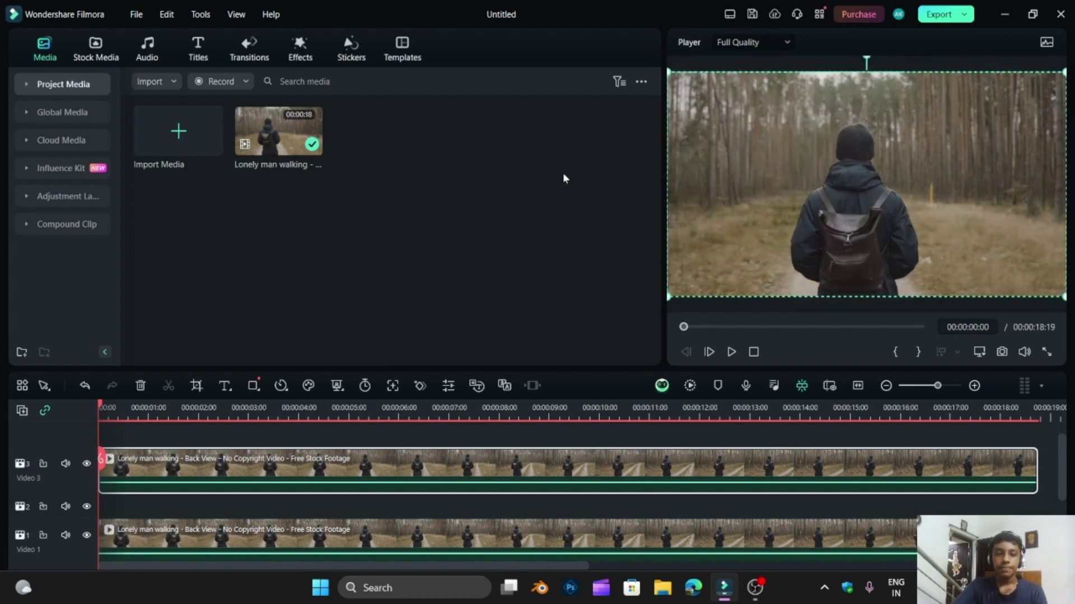
click(196, 50)
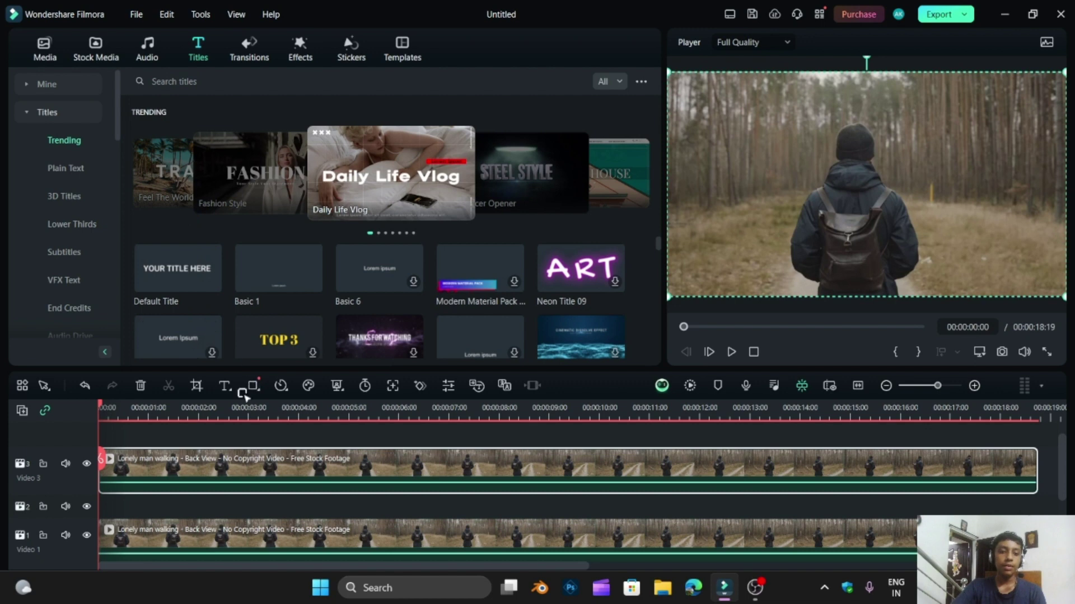
mouse_move(231, 391)
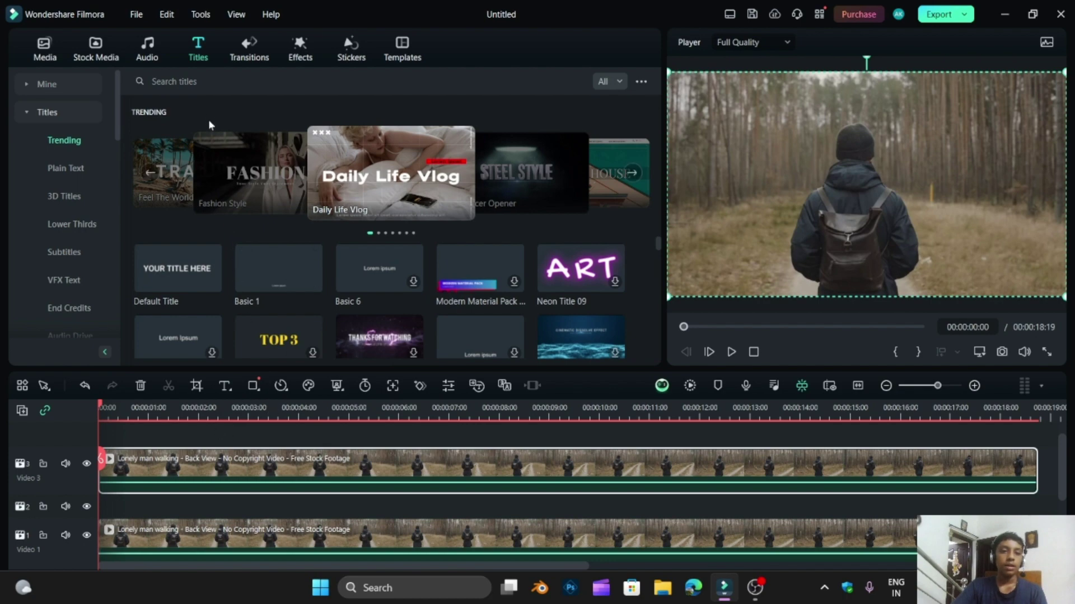
scroll(276, 280, down, 6)
scroll(278, 278, down, 5)
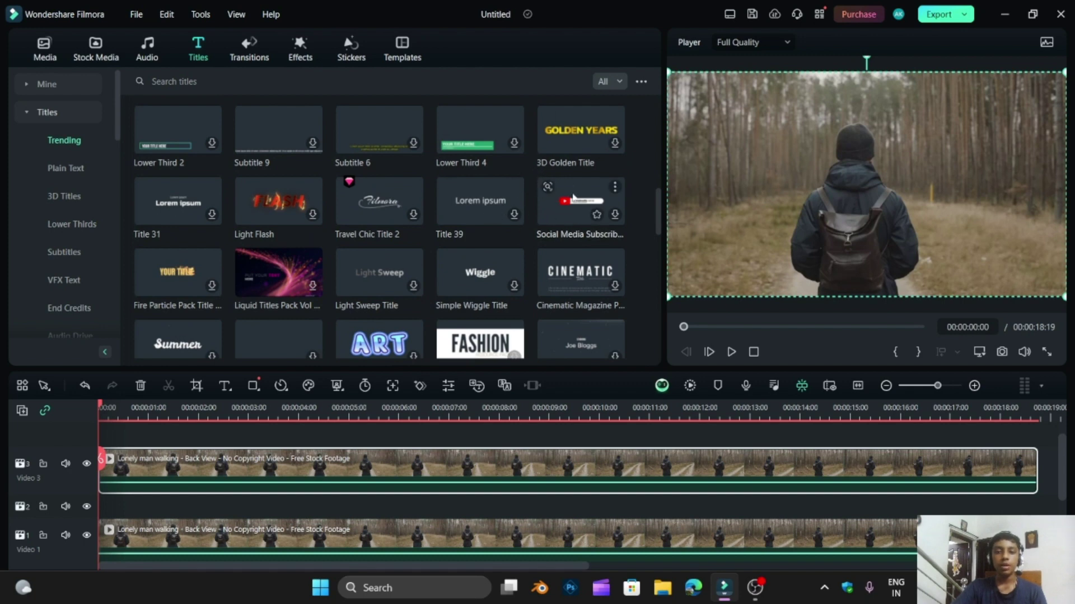
scroll(448, 190, up, 4)
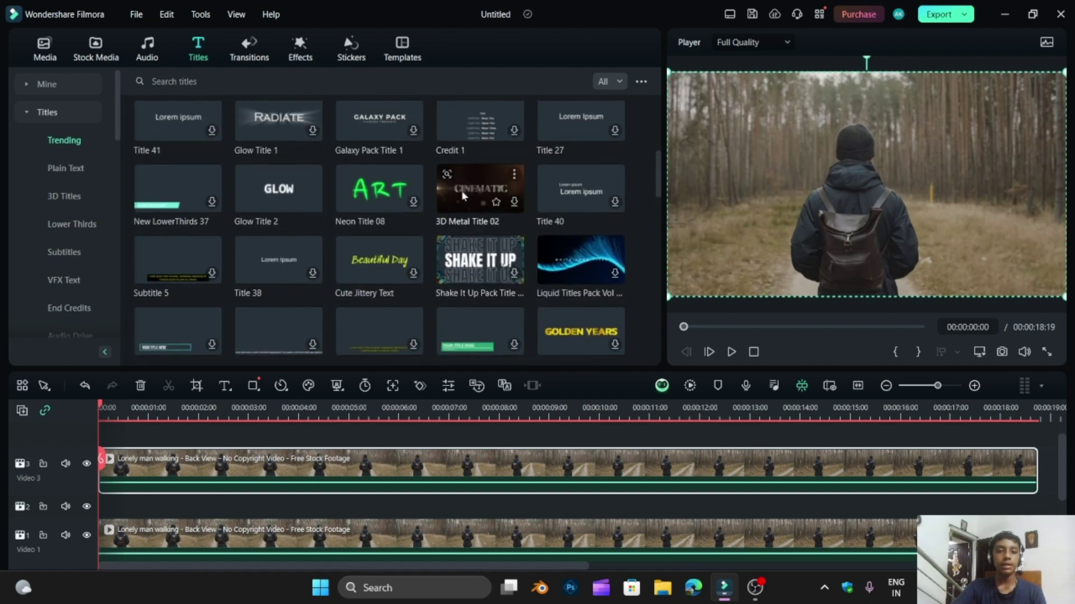
scroll(461, 191, up, 5)
scroll(406, 190, up, 3)
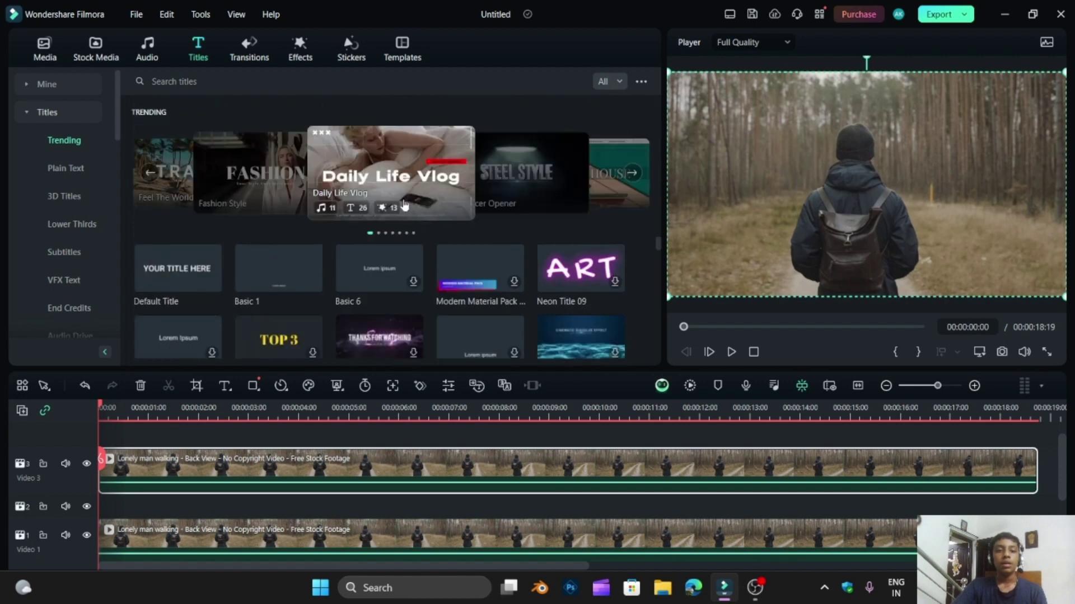
scroll(229, 247, down, 4)
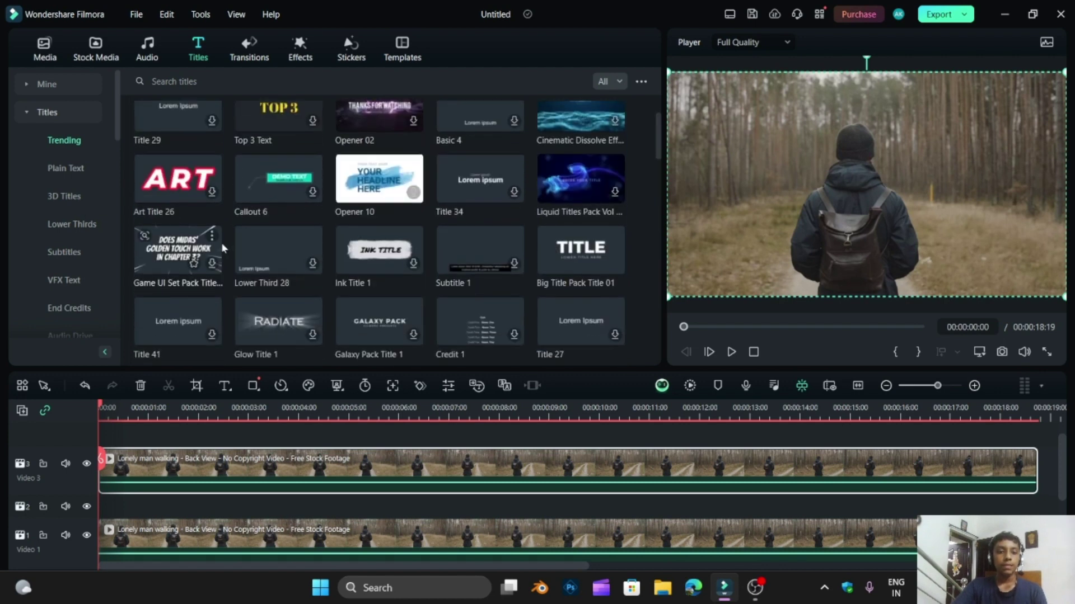
scroll(220, 243, up, 2)
scroll(159, 240, up, 2)
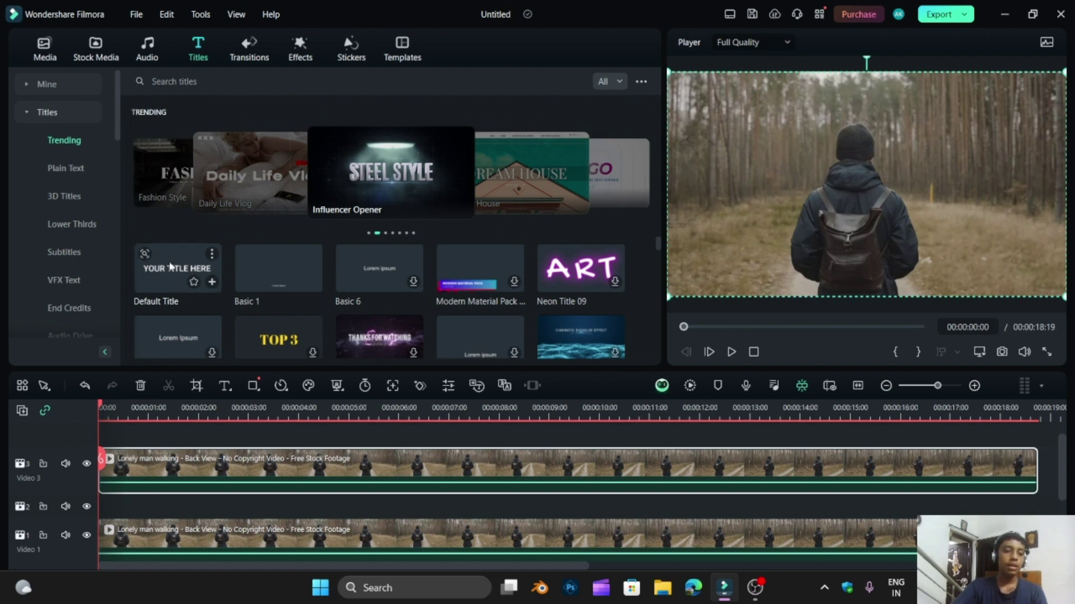
drag(170, 267, 109, 502)
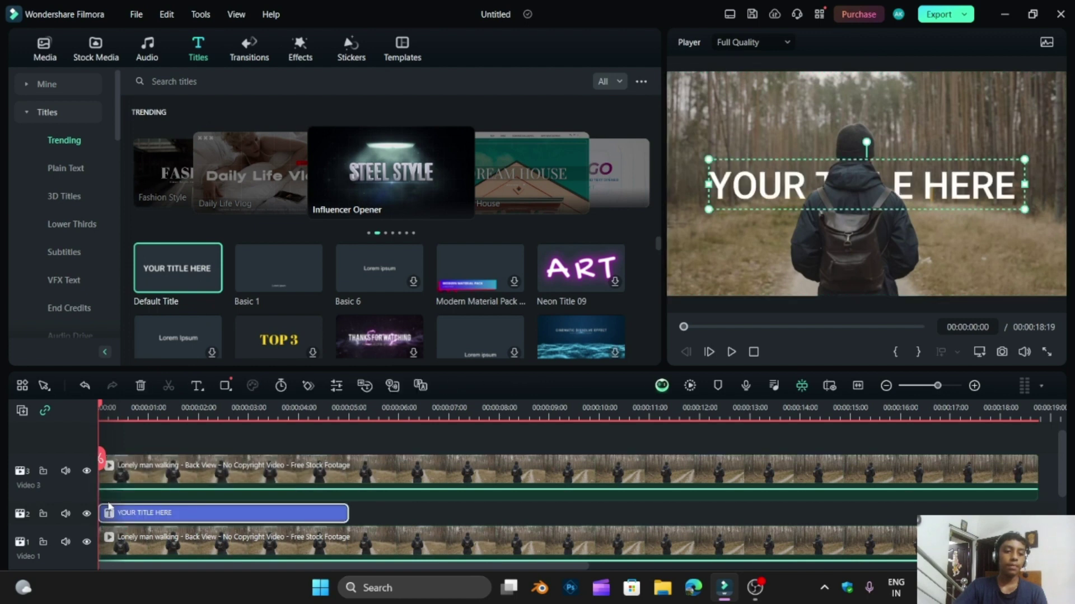
drag(344, 510, 1034, 502)
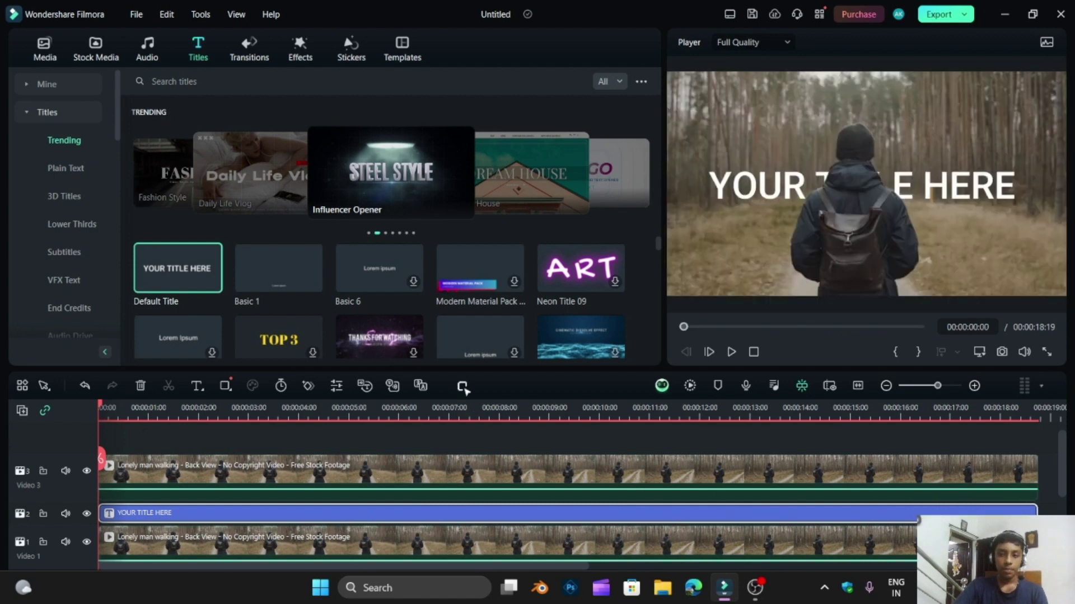
Play the composition in full screen to review how the title sits behind the walking man.
key(space)
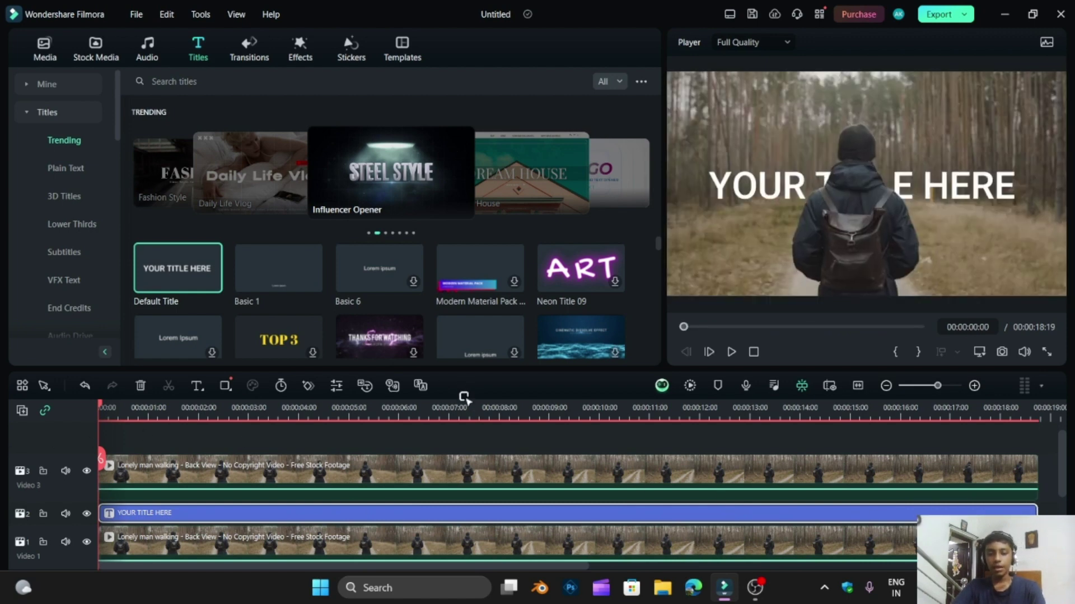
click(1046, 352)
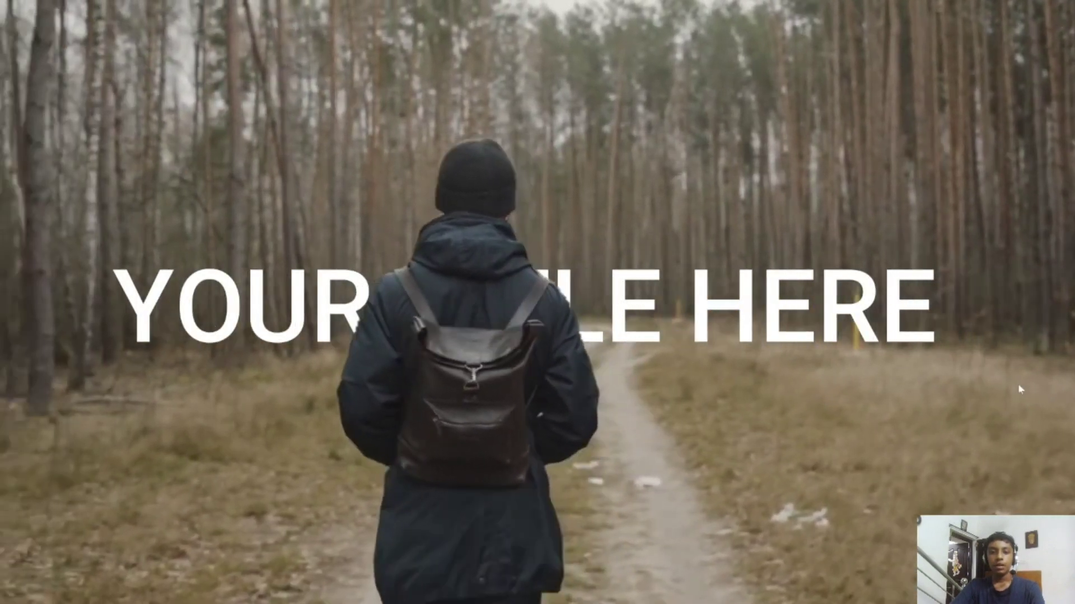
key(Escape)
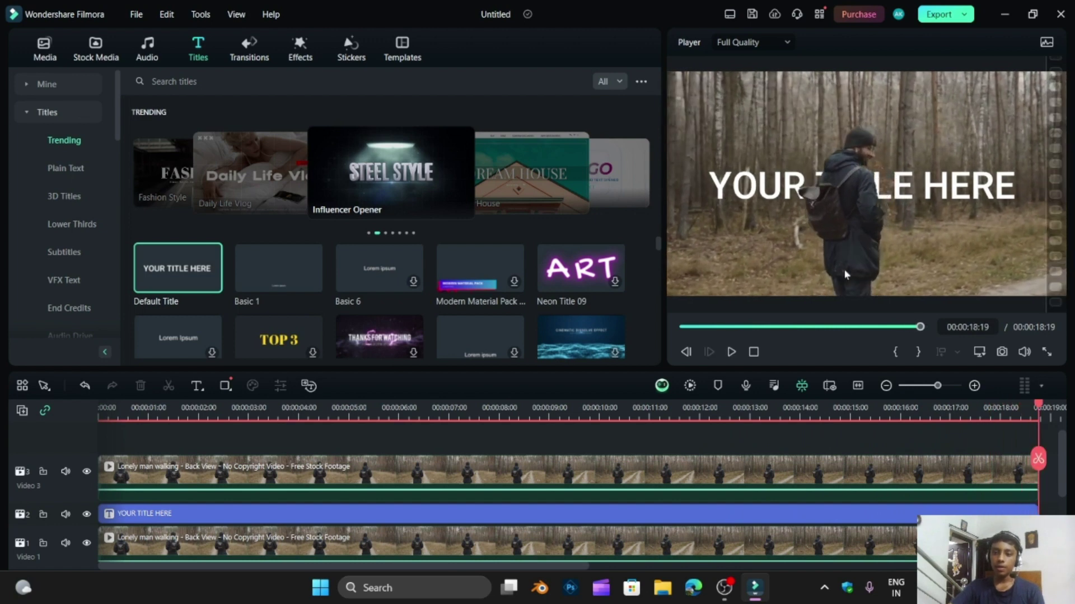
Replay the composition from its opening seconds at 1/4 playback quality to check the text-behind-person effect.
drag(871, 329, 683, 328)
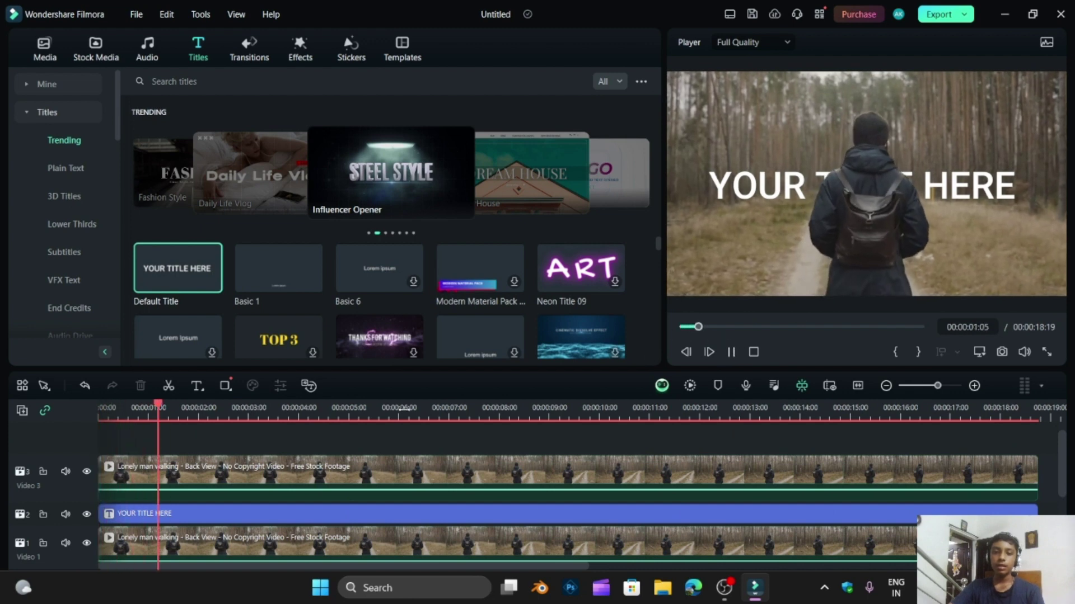
scroll(287, 415, up, 2)
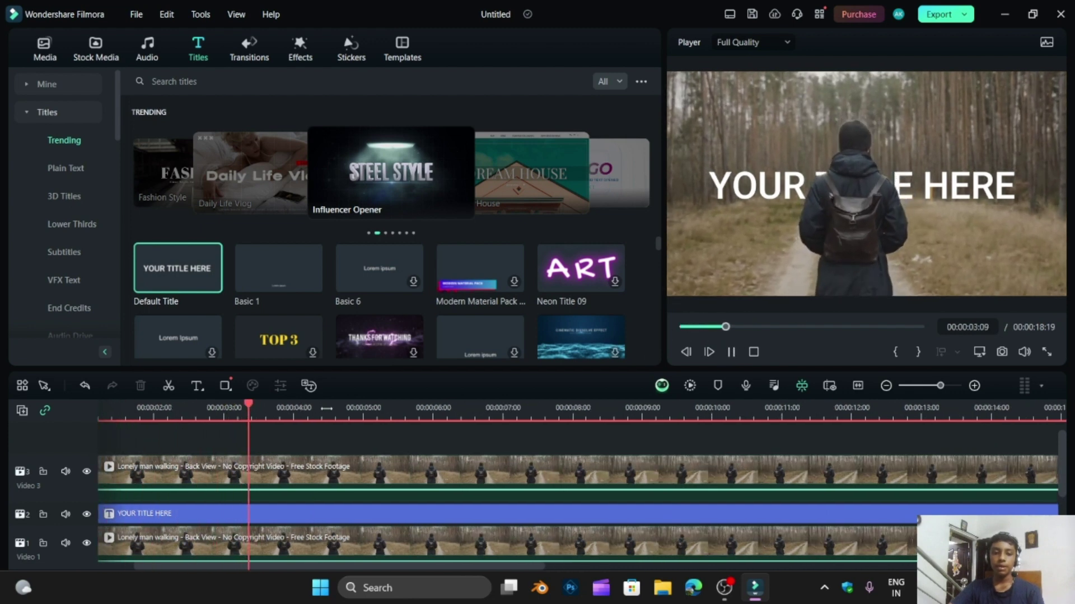
click(381, 404)
drag(381, 404, 273, 405)
drag(747, 327, 706, 331)
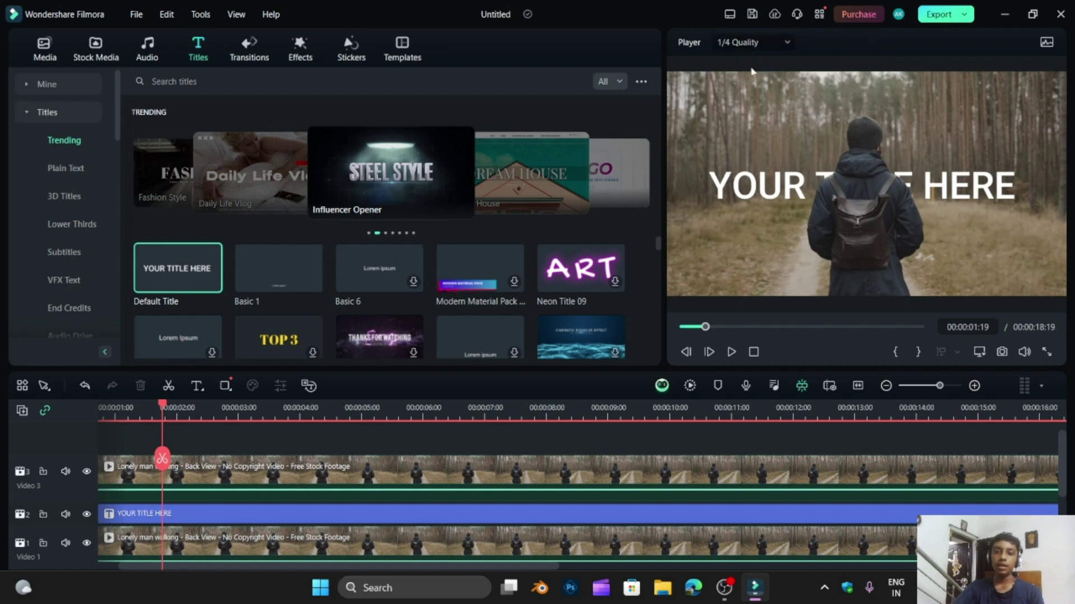
click(732, 352)
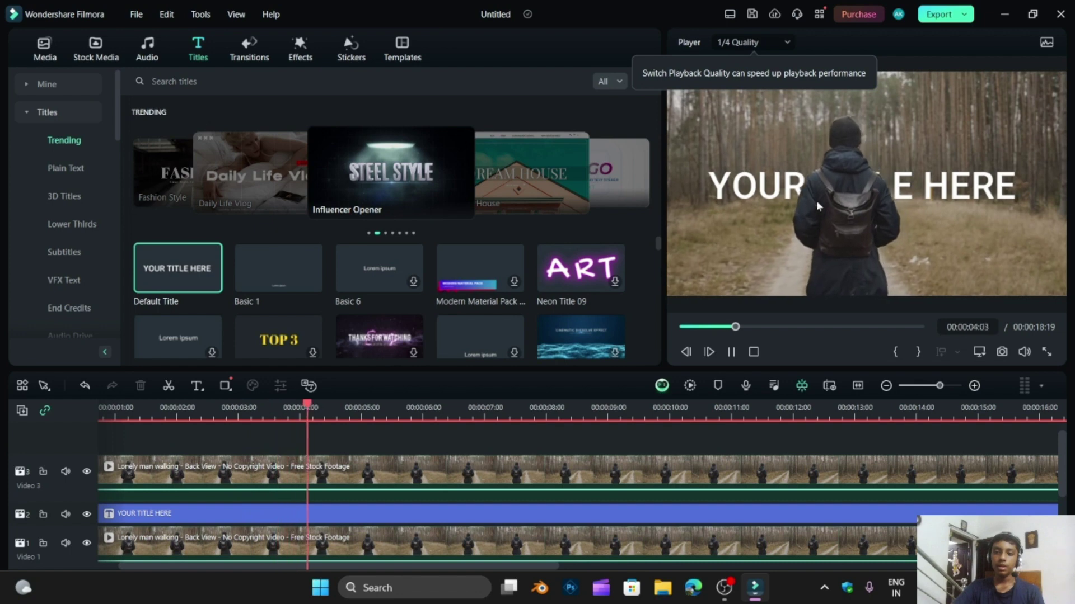
Set the player's playback quality to Full Quality and pause the preview.
click(764, 44)
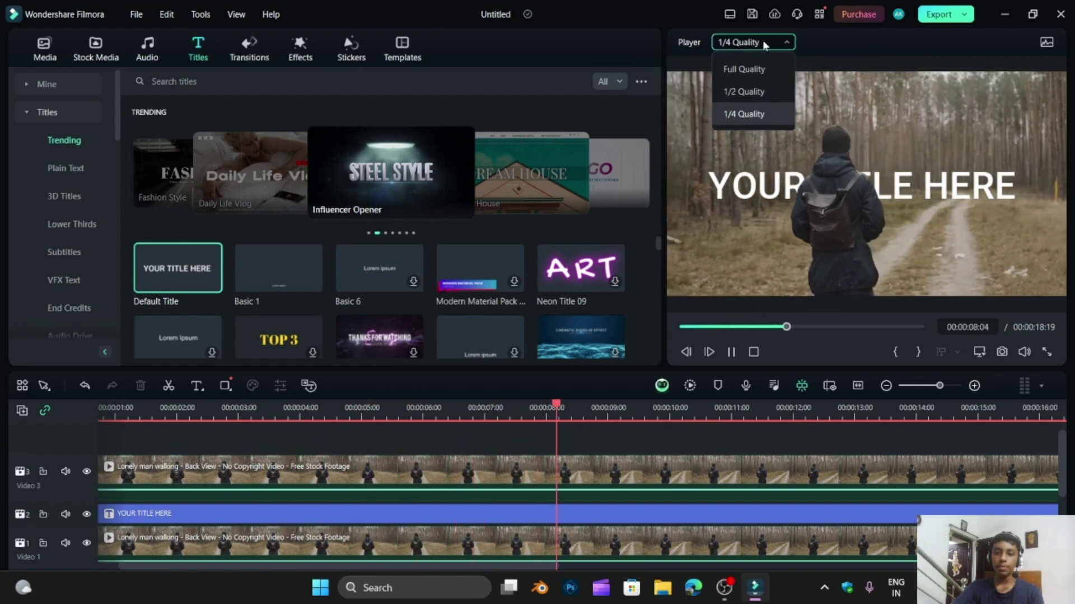
click(761, 70)
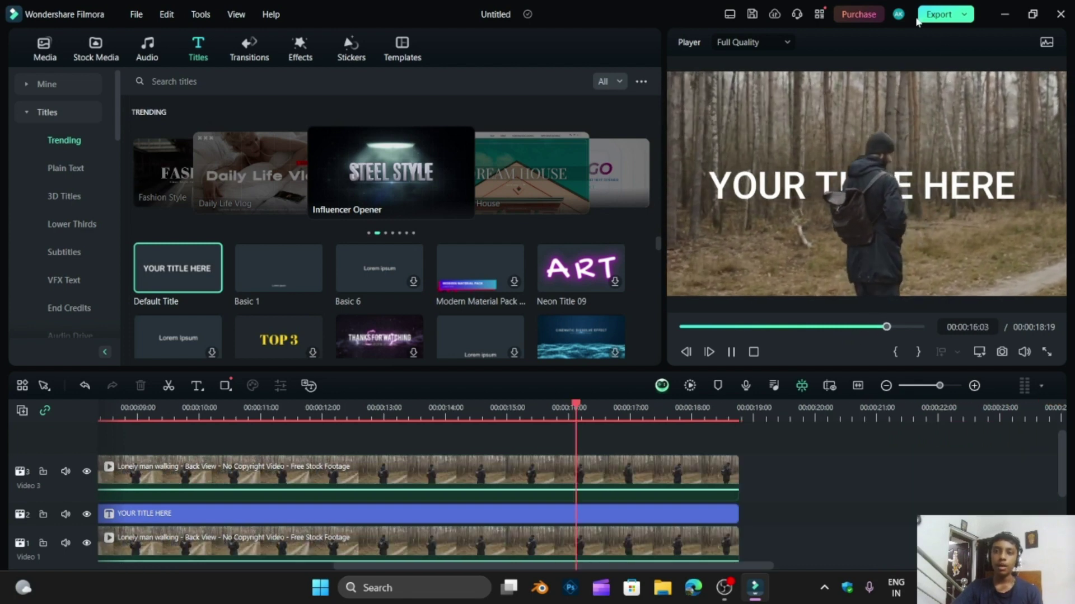
click(732, 352)
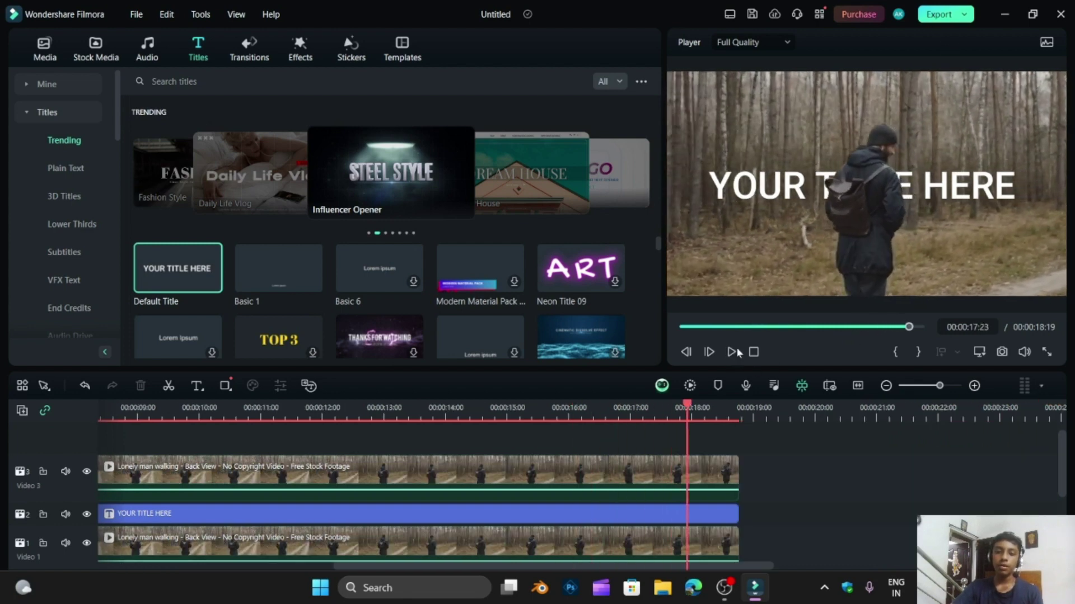
Open the local export settings and name the output file Filimora.
click(936, 14)
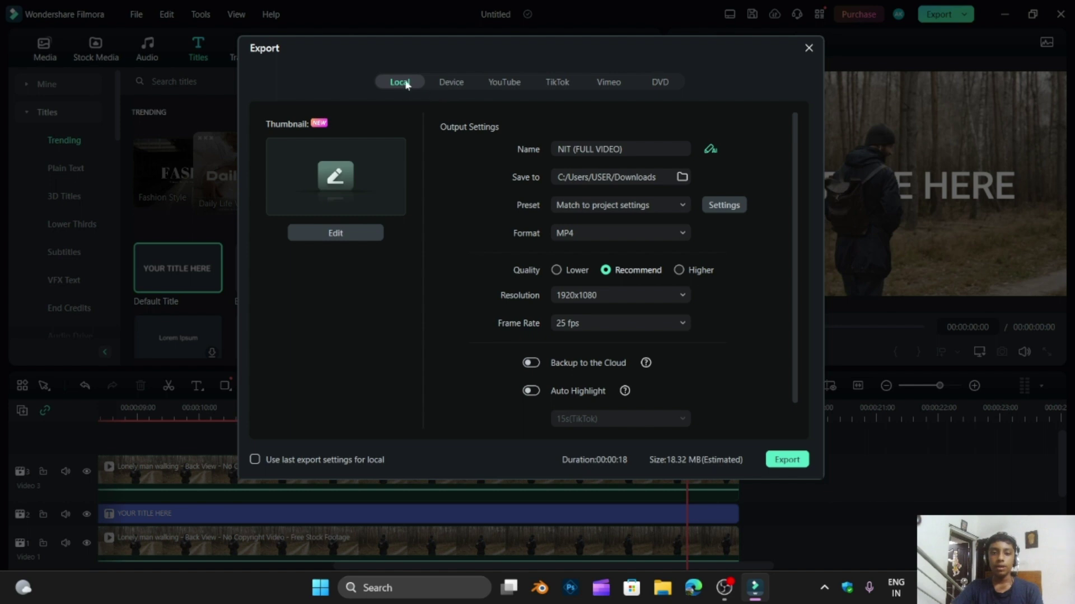
drag(624, 149, 558, 149)
click(622, 149)
key(BackSpace)
key(BackSpace)
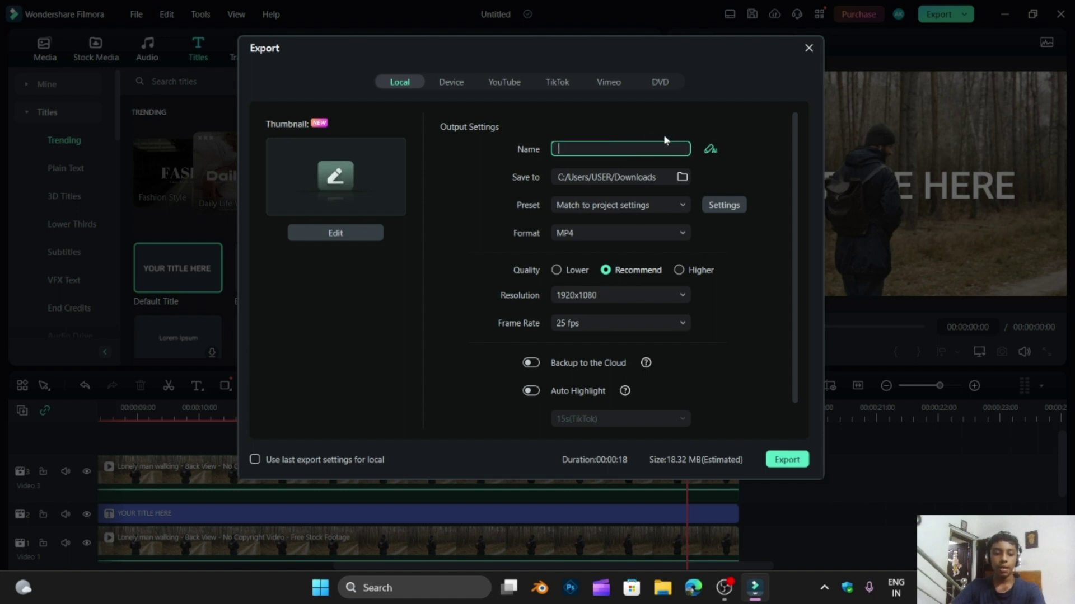
text(F)
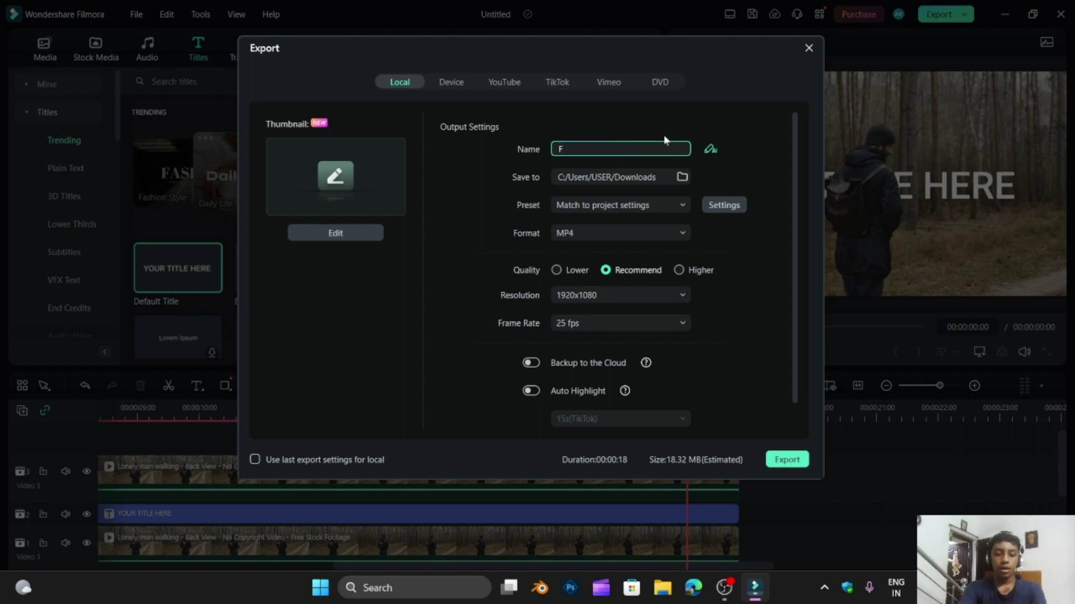
text(ilimora)
Choose the Downloads folder as the save location for the exported video.
click(682, 177)
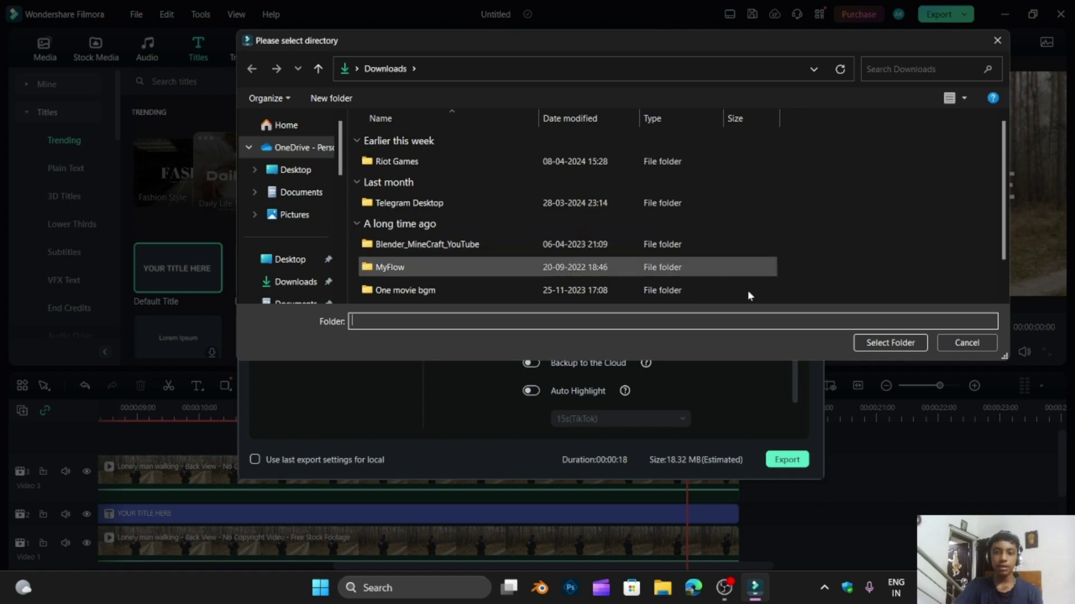
click(297, 281)
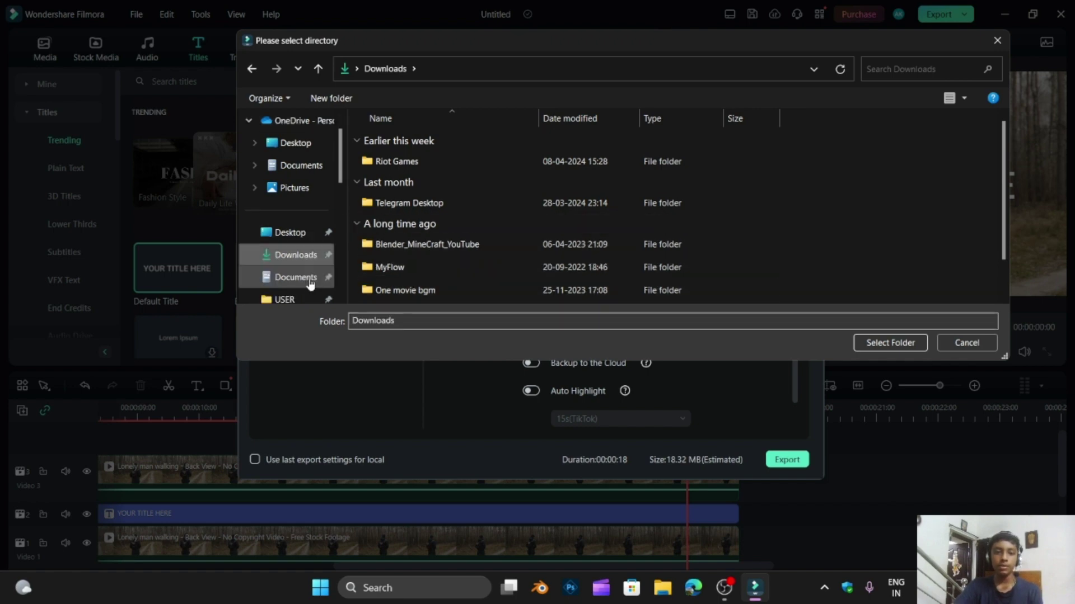
click(296, 232)
click(300, 255)
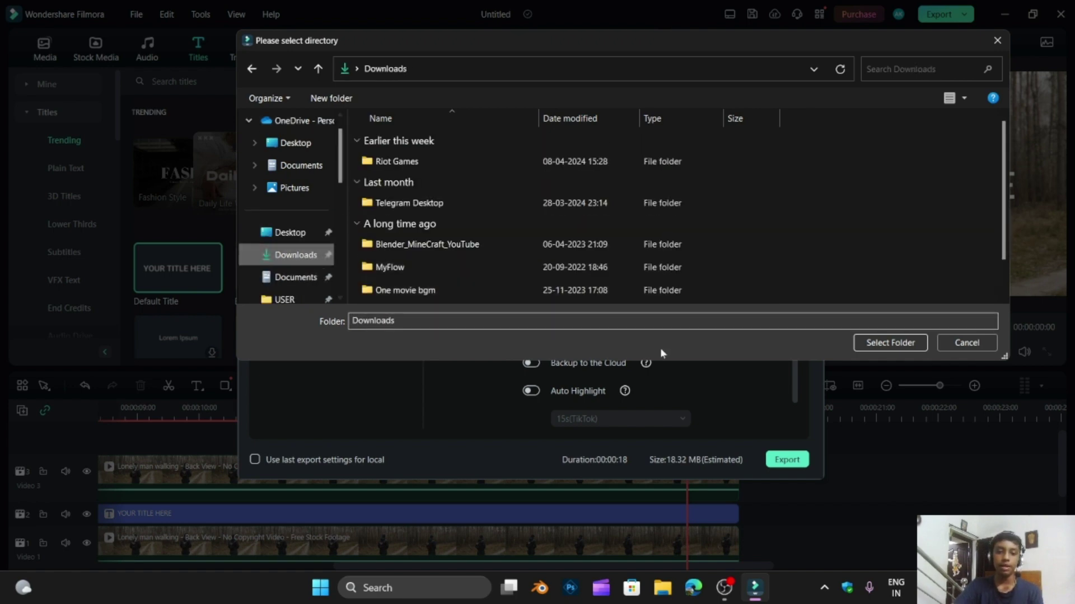
click(875, 350)
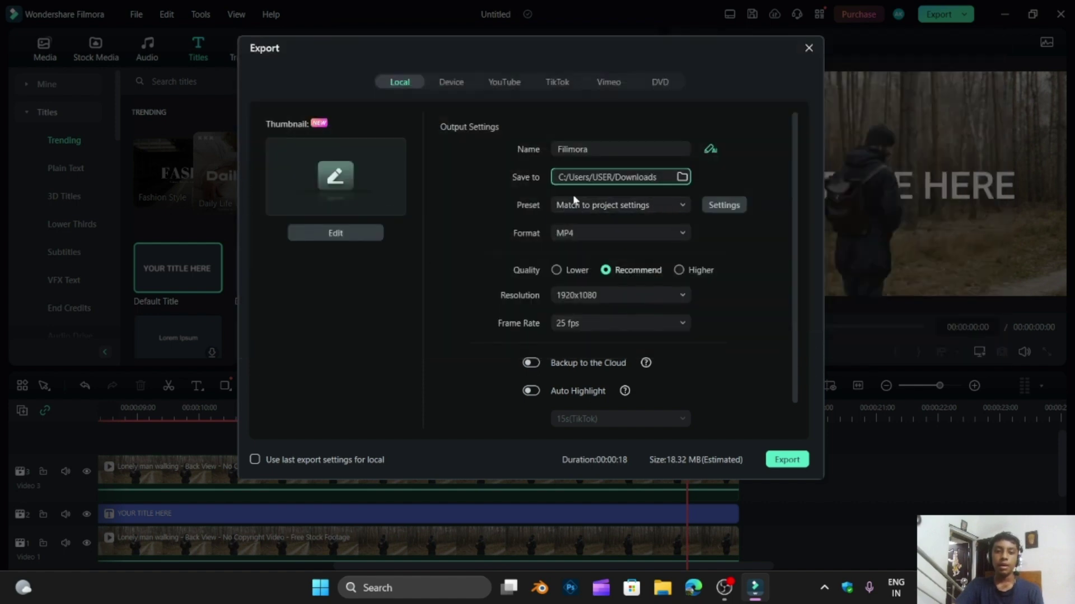
Set the export to Higher quality, 4096x2160 resolution and 60 fps, and close the export settings without exporting.
click(576, 202)
click(593, 249)
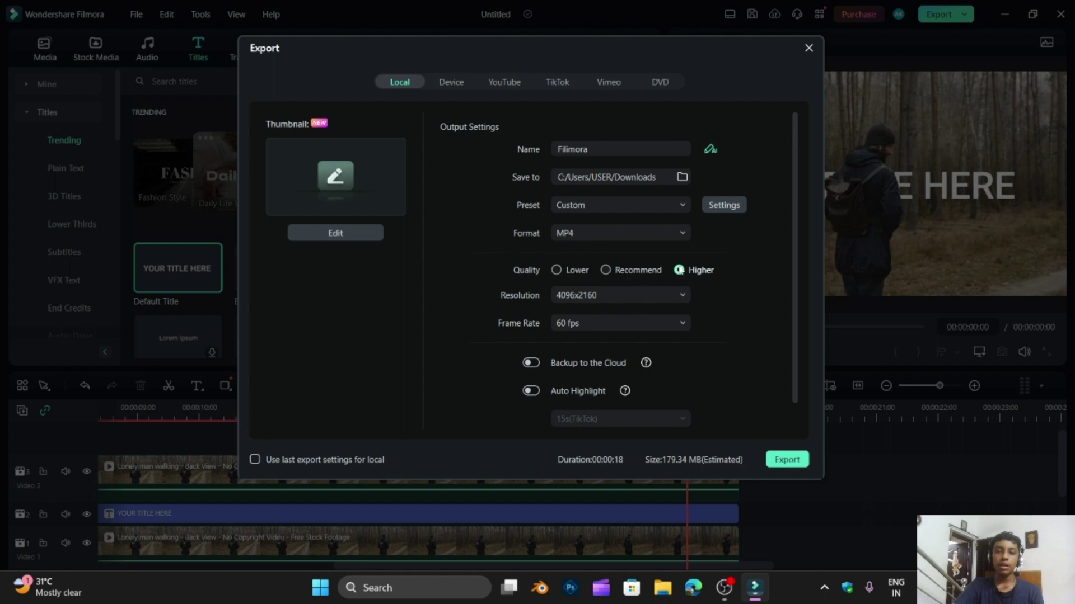
click(630, 318)
click(611, 321)
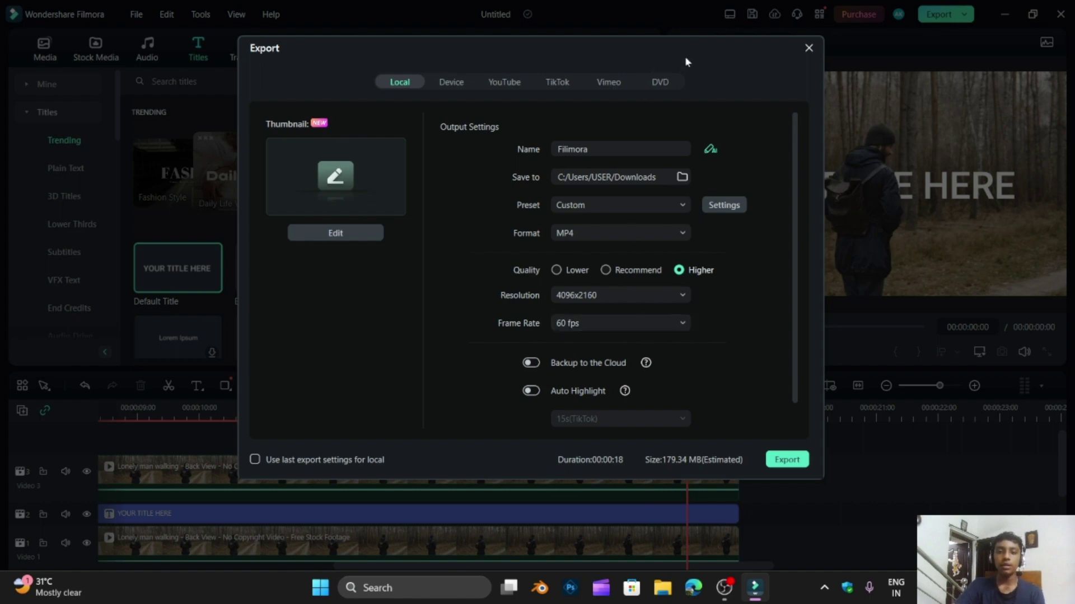
click(809, 48)
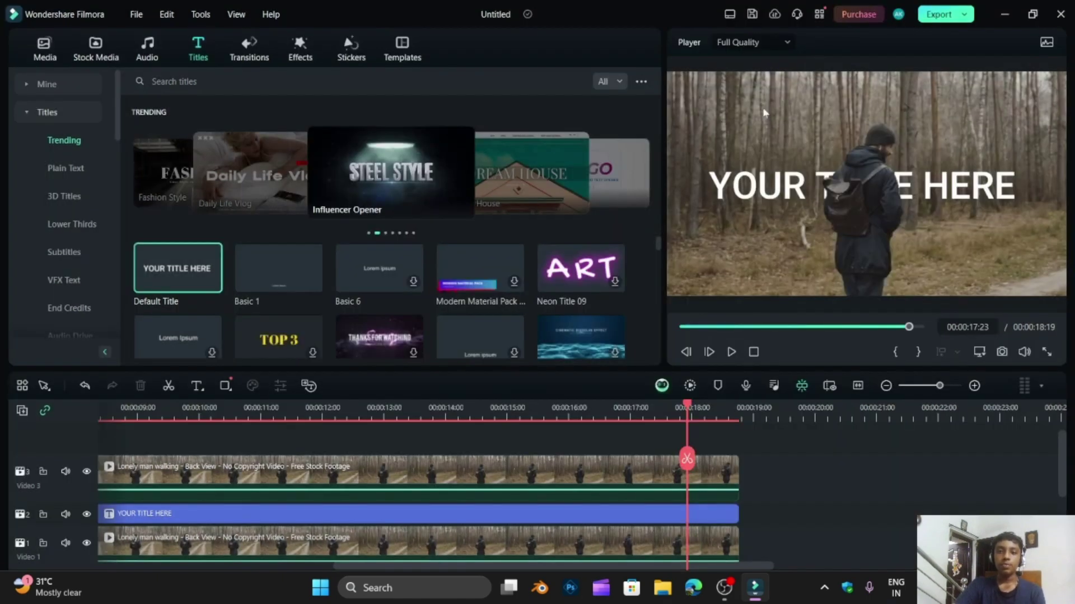
Review the export settings once more, close them, and move the playhead back toward the start of the timeline.
click(940, 17)
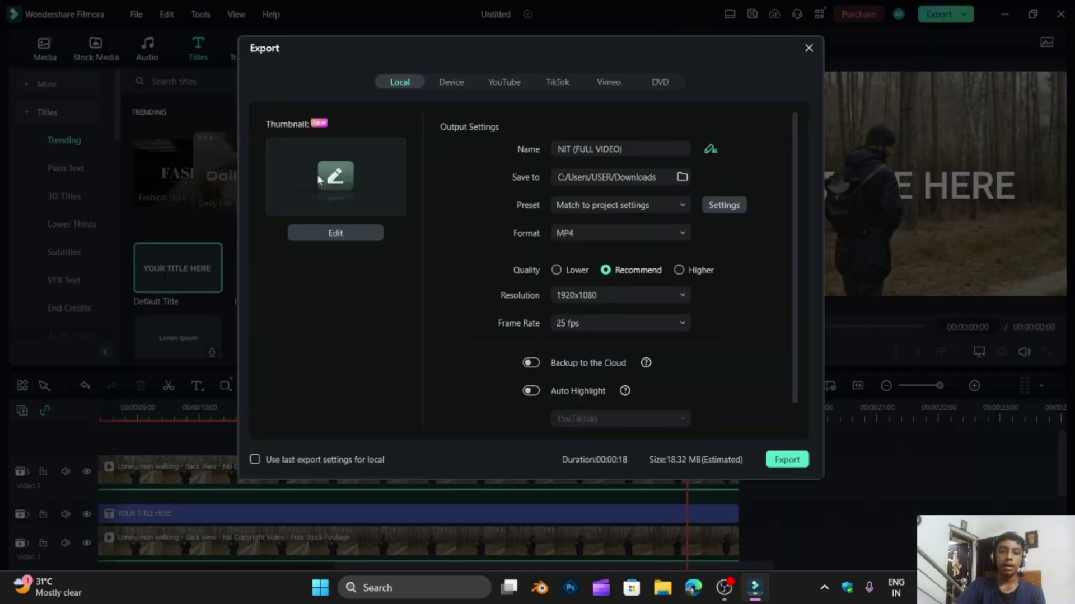
click(809, 48)
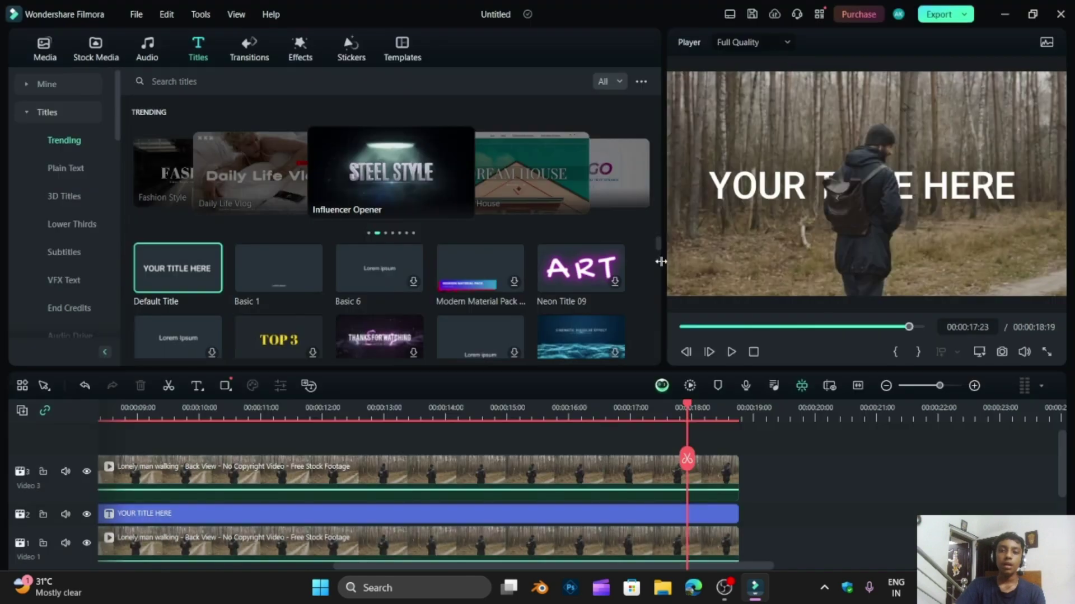
drag(686, 403, 22, 408)
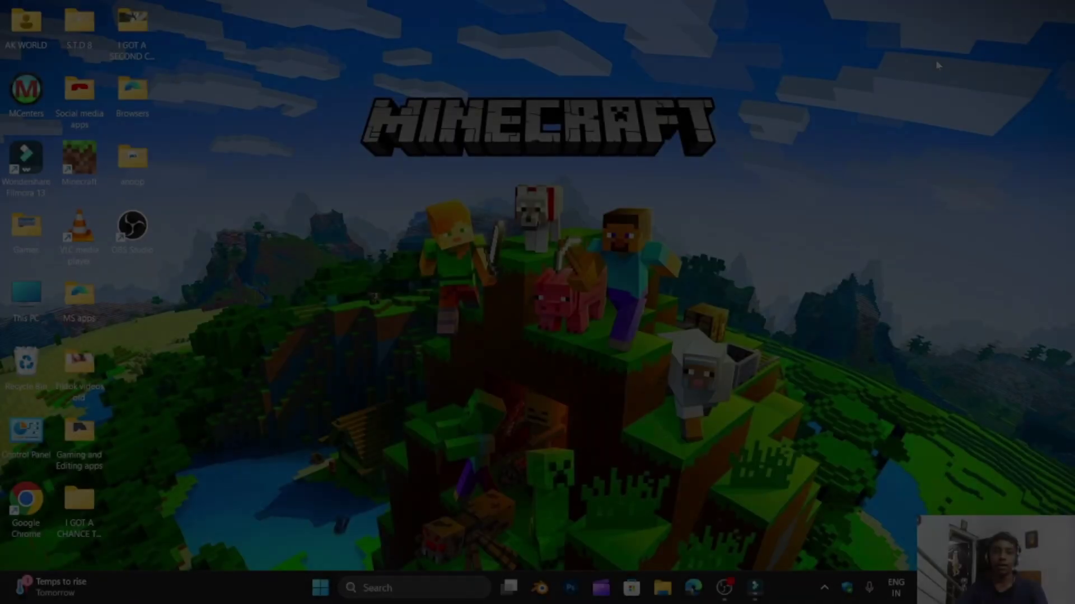